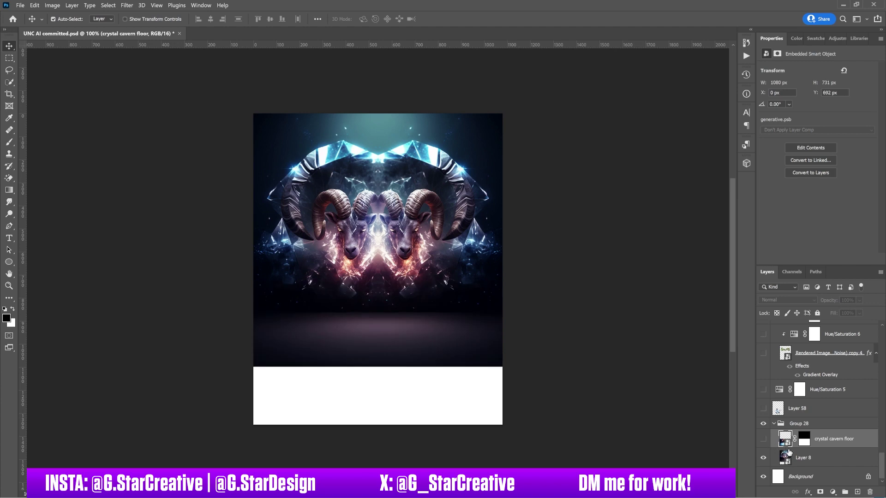
- Show the crystal cavern floor layer in Group 28, remove its layer mask, and compare the canvas with and without the layer
left_click(763, 439)
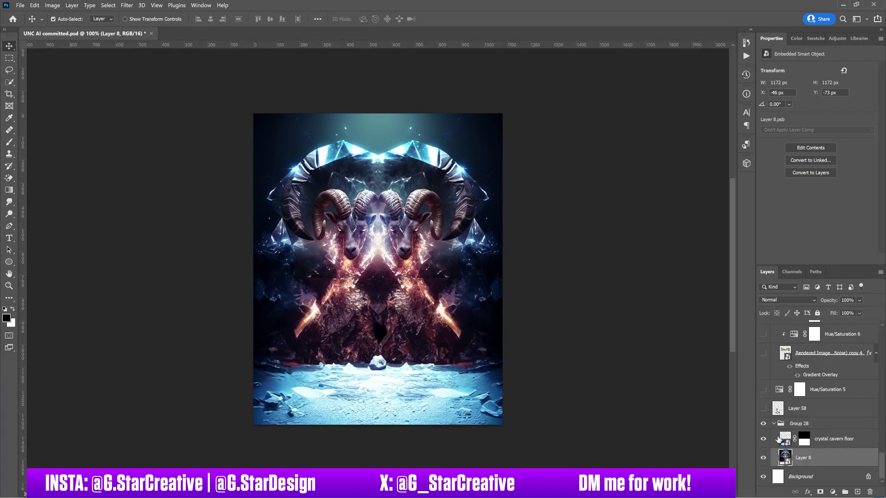
left_click(820, 440)
left_click(763, 440)
left_click(763, 440)
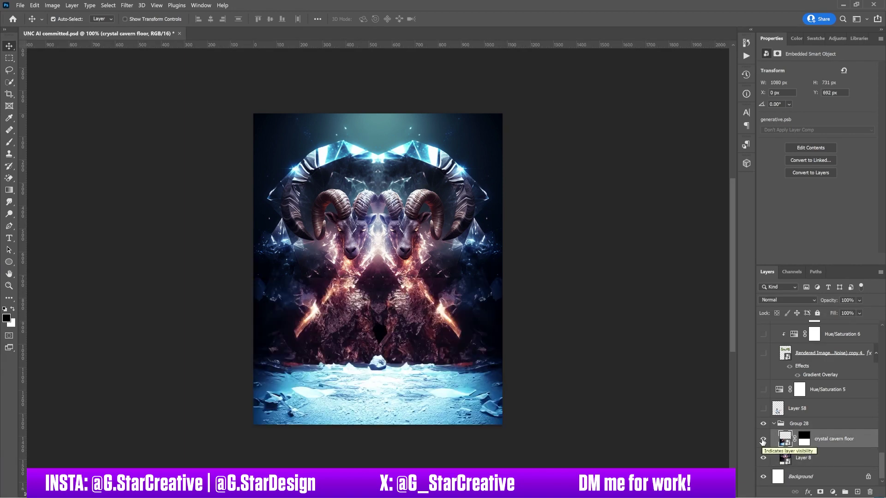
right_click(804, 442)
left_click(814, 371)
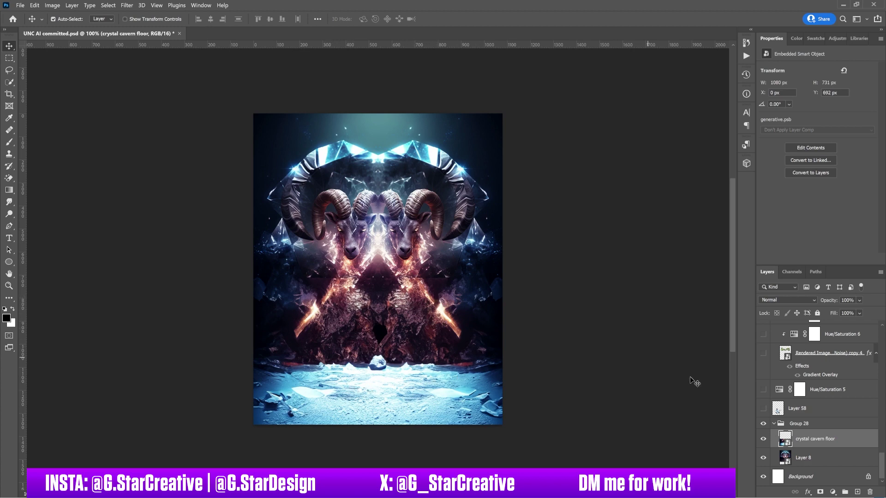
left_click(763, 439)
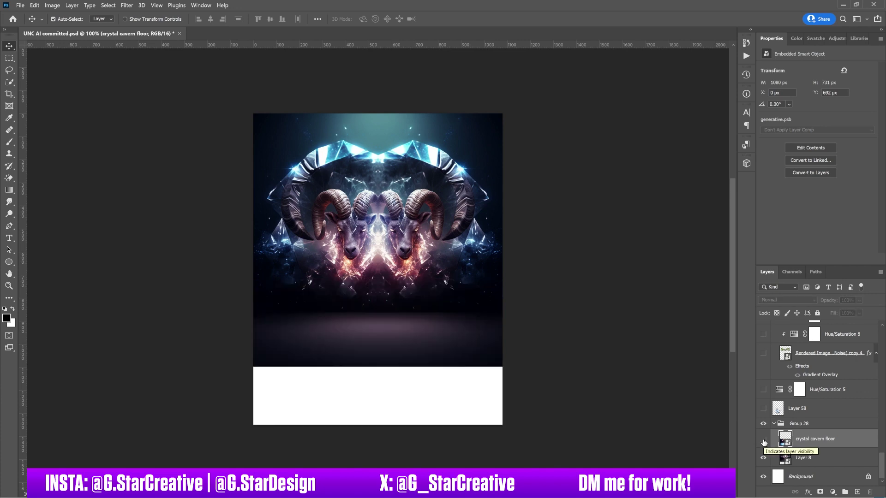
left_click(763, 439)
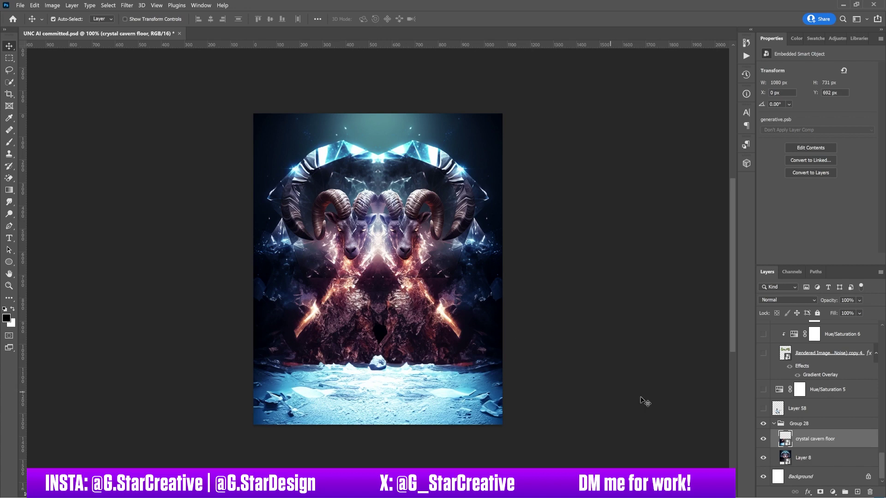
- Show the player cutout on Layer 58 and the Hue/Saturation 5 adjustment above it
left_click(763, 408)
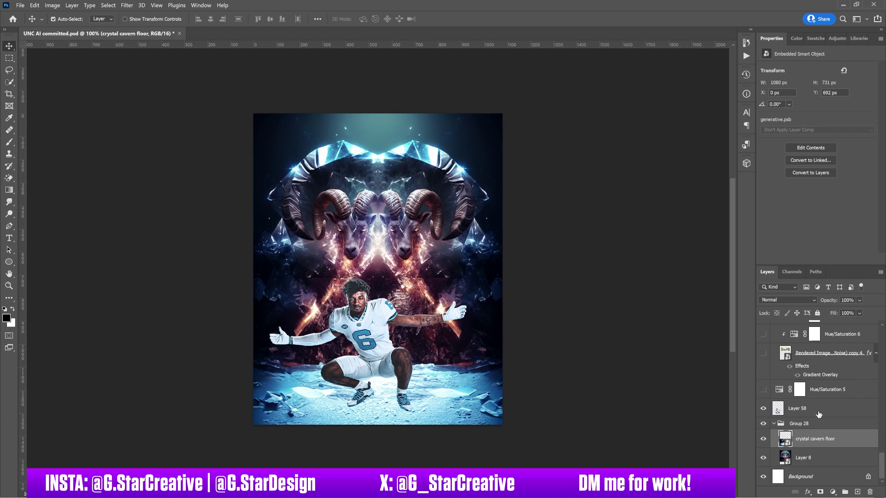
scroll(818, 414, "up", 2)
left_click(763, 427)
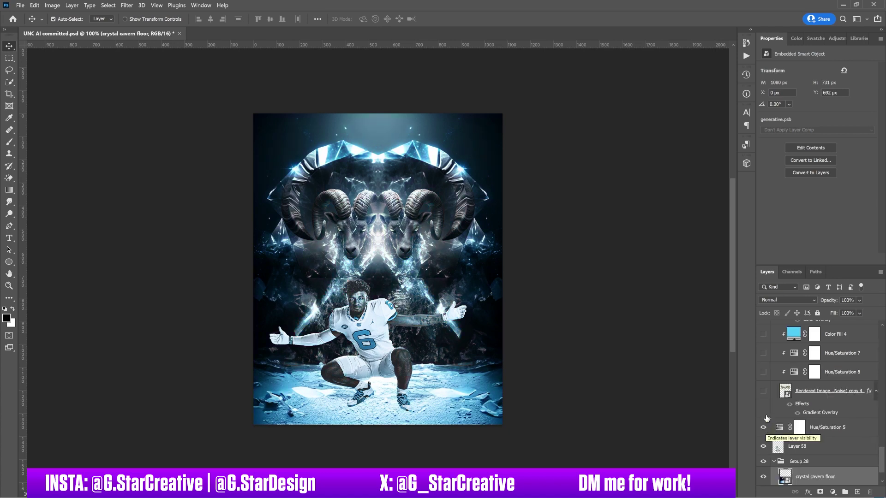
- Show both rendered COMMITTED text layers in Group 40 with the Hue/Saturation 6, Hue/Saturation 7 and Color Fill 4 layers
left_click(763, 391)
scroll(775, 394, "up", 2)
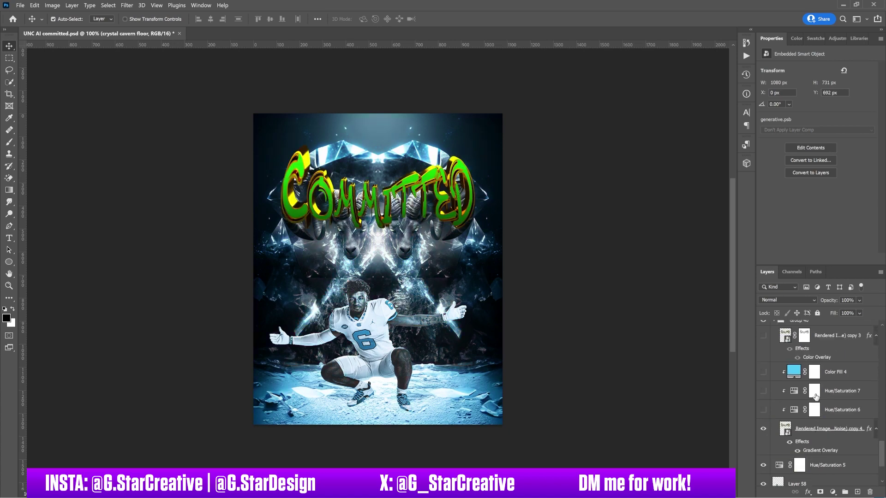
left_click(763, 410)
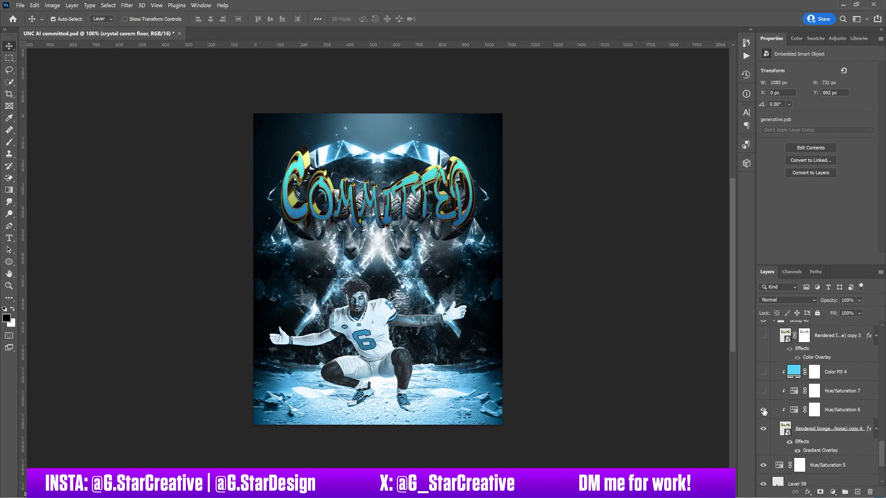
left_click(763, 391)
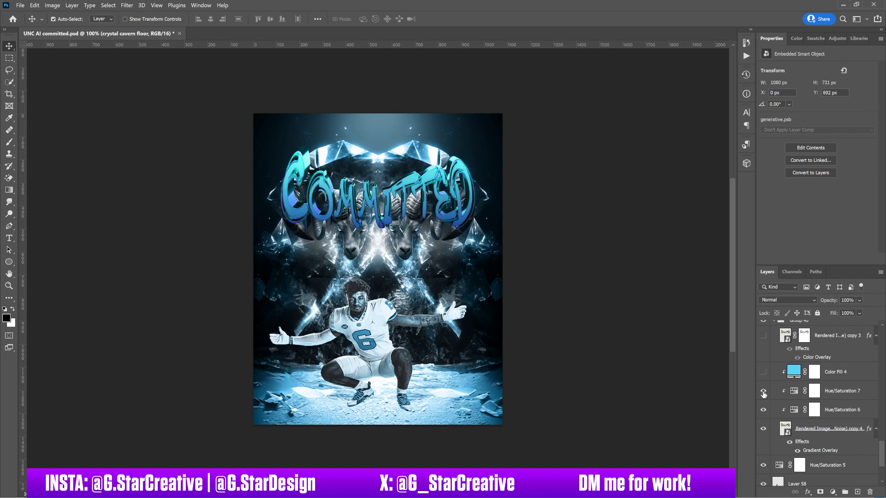
left_click(763, 372)
left_click(764, 336)
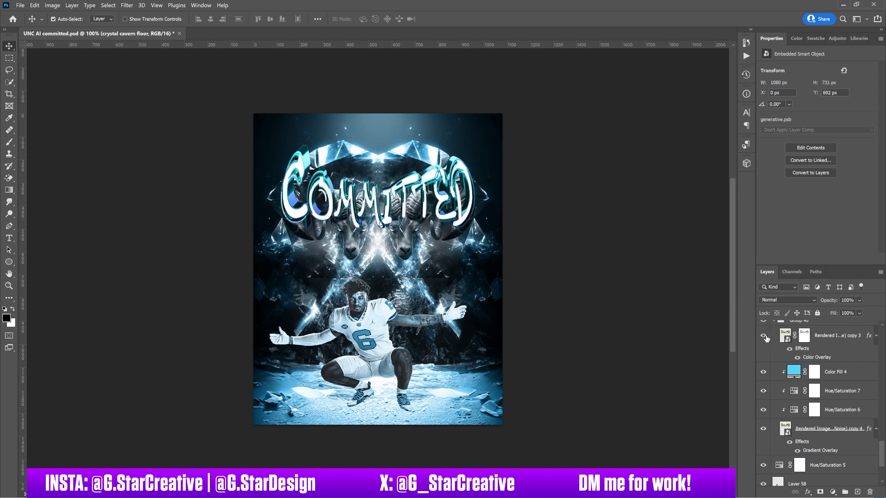
- Show Layer 62 and the Exposure 2 copy adjustment in Group 44, and select the adjustment's mask
scroll(784, 356, "up", 2)
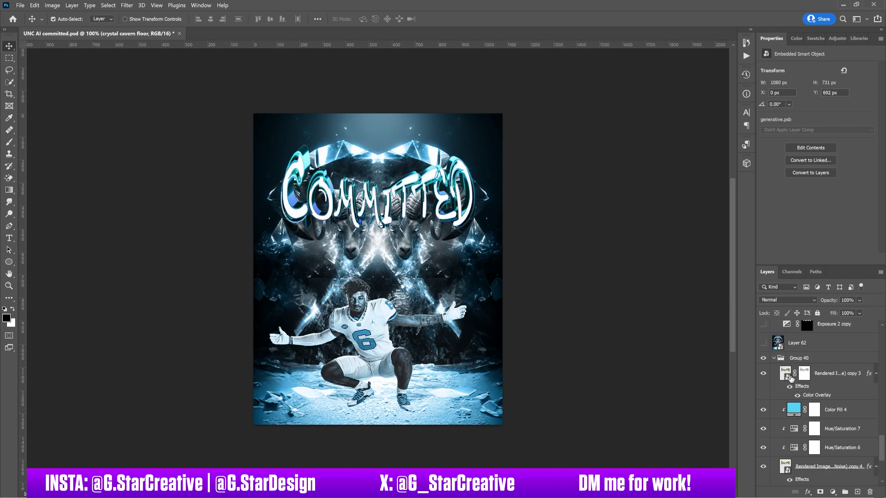
scroll(789, 378, "up", 4)
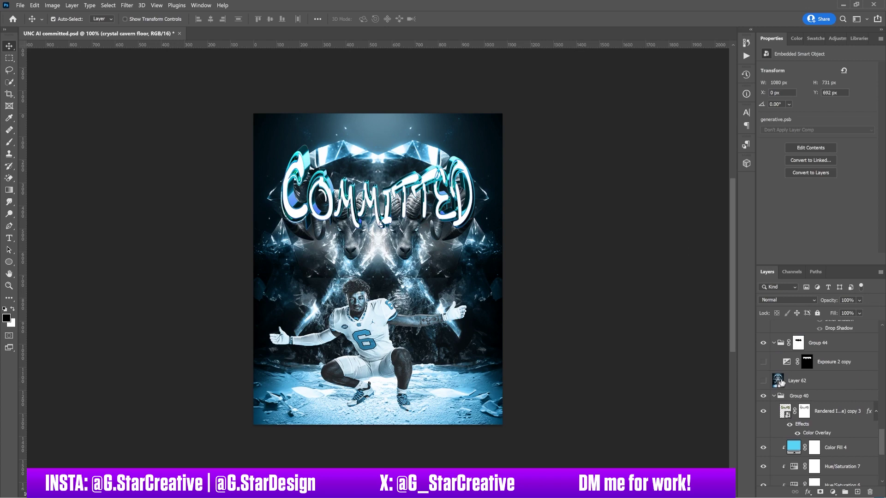
left_click(761, 383)
left_click(763, 400)
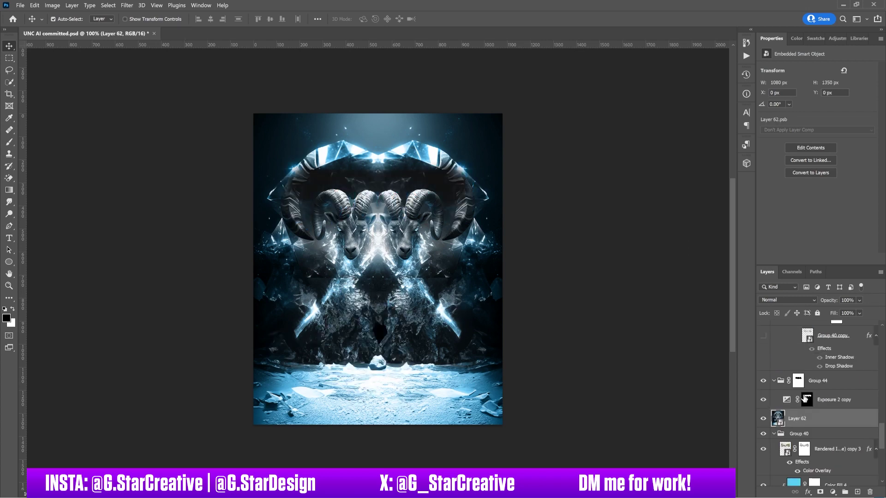
left_click(806, 399)
scroll(806, 401, "up", 2)
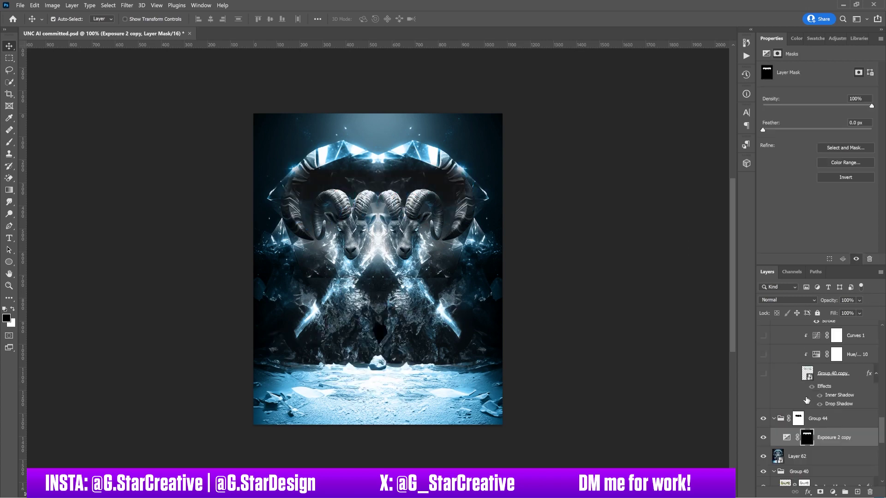
- Show Group 40 copy with its Hue/Saturation 10 and Curves 1 adjustments, Group 45's Inner Shadow, and the rendered text copy 5
left_click(763, 373)
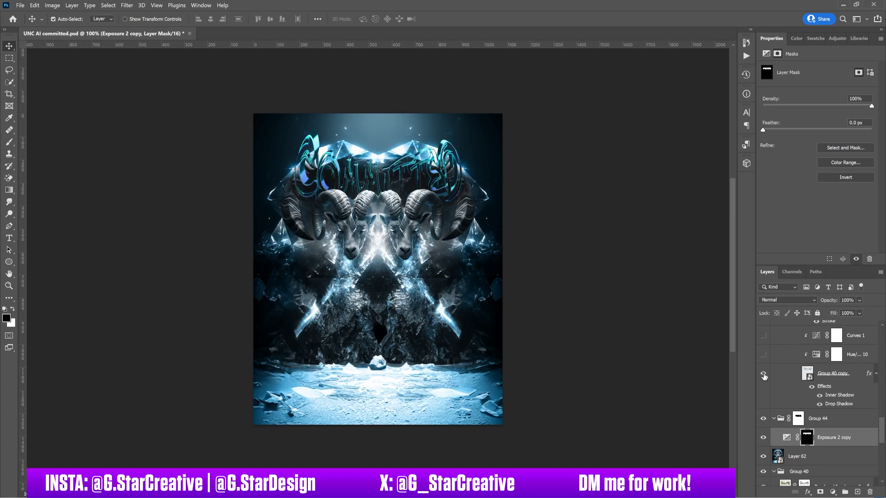
scroll(775, 396, "up", 4)
left_click(763, 412)
left_click(764, 349)
scroll(787, 362, "up", 2)
scroll(776, 362, "up", 2)
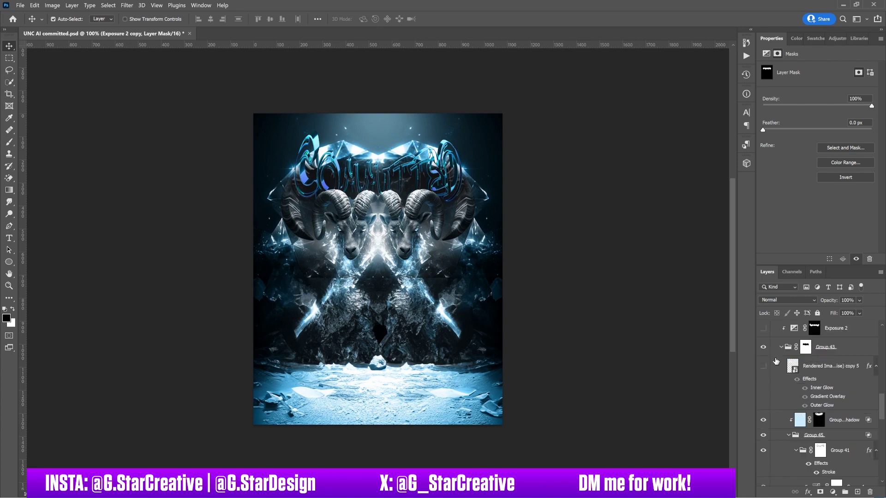
left_click(763, 366)
- Compare the background behind the COMMITTED text with the Exposure 2 copy adjustment off and on
scroll(780, 383, "down", 10)
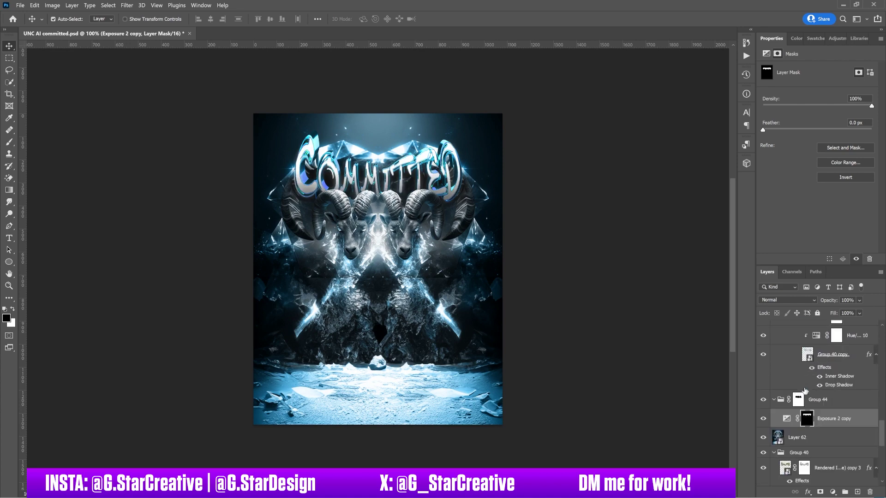
left_click(763, 381)
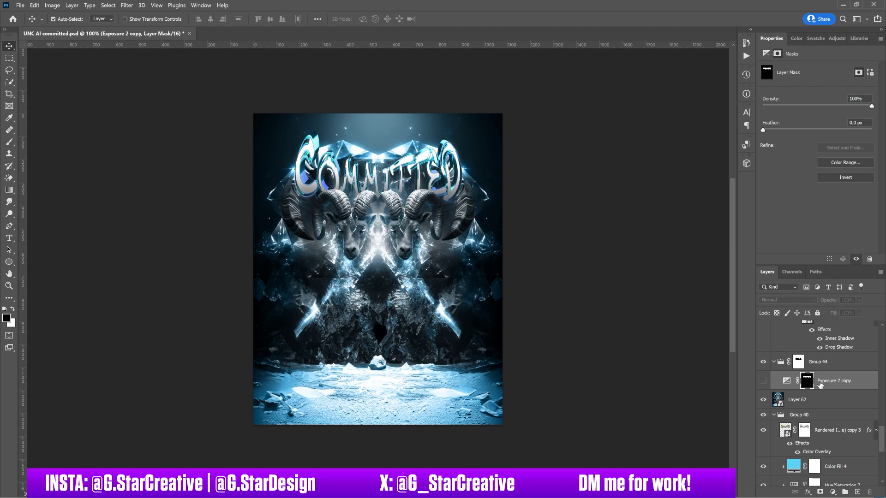
left_click(763, 381)
left_click(763, 381)
left_click(763, 381)
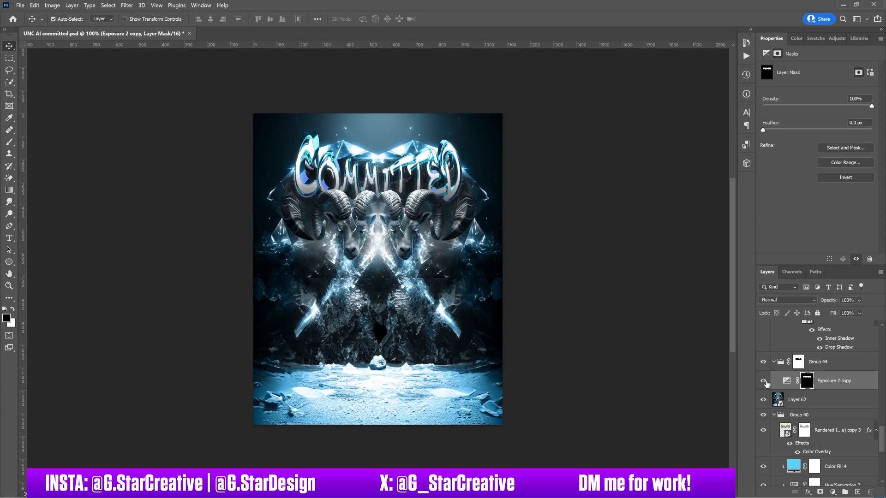
- Compare the text with the Curves 1 adjustment off and on, and view its curve settings
scroll(816, 383, "up", 3)
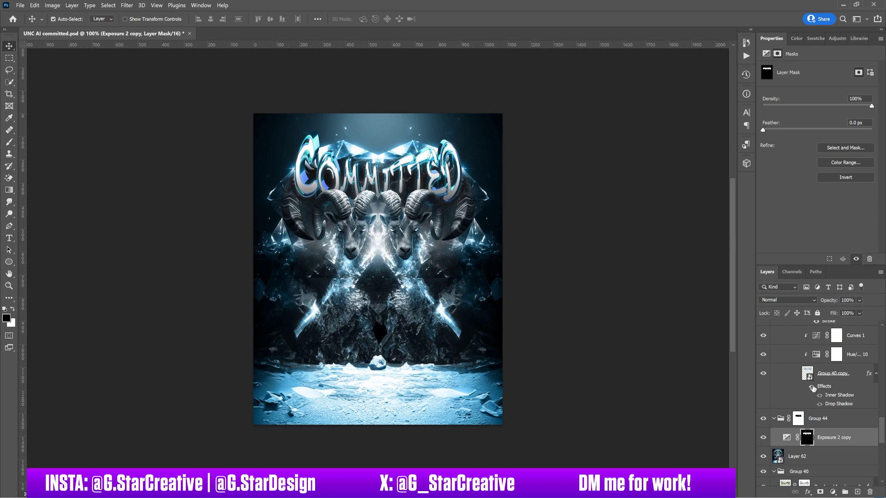
scroll(812, 389, "up", 4)
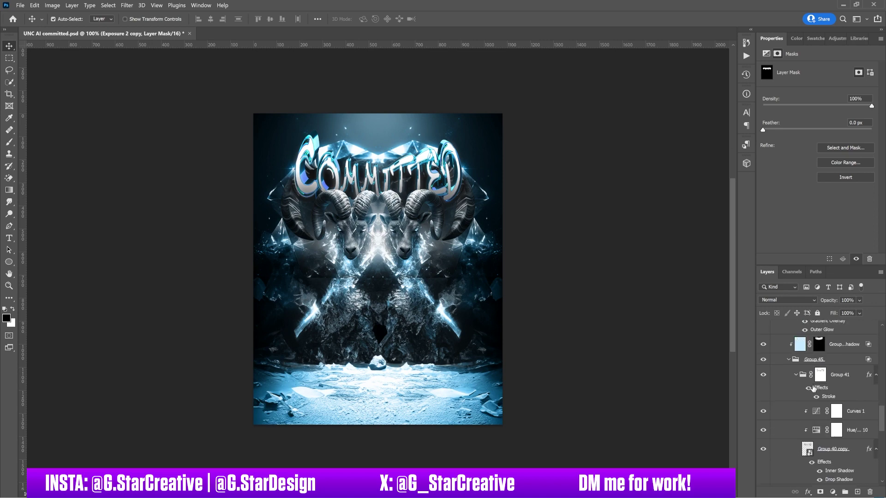
left_click(763, 412)
left_click(763, 412)
left_click(781, 413)
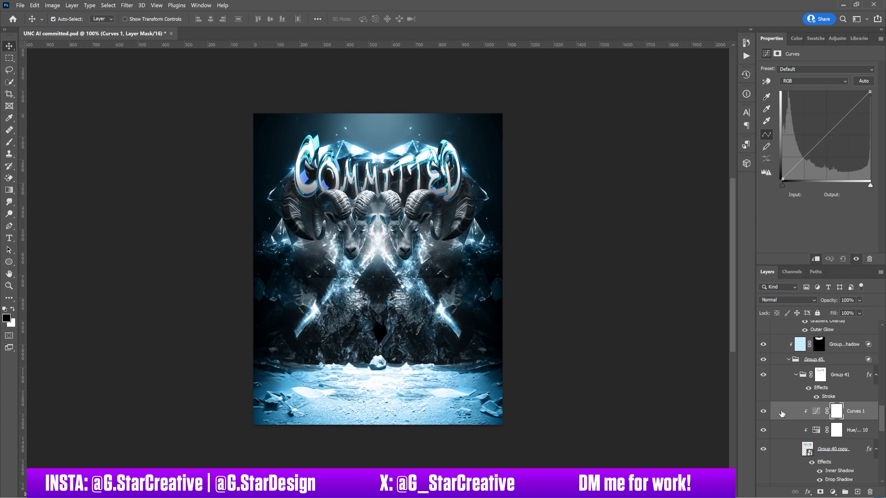
- Compare the COMMITTED text with the Group 45's Inner Shadow layer off and on, leaving it visible
scroll(781, 413, "up", 2)
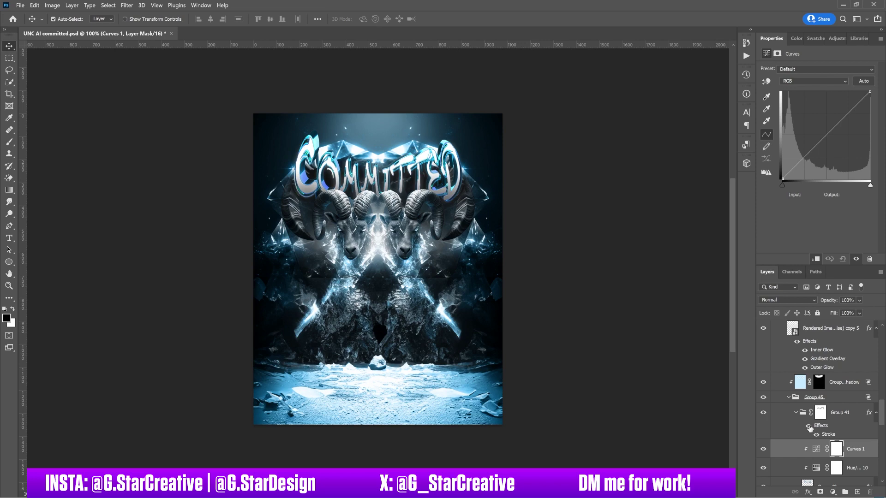
scroll(785, 429, "up", 1)
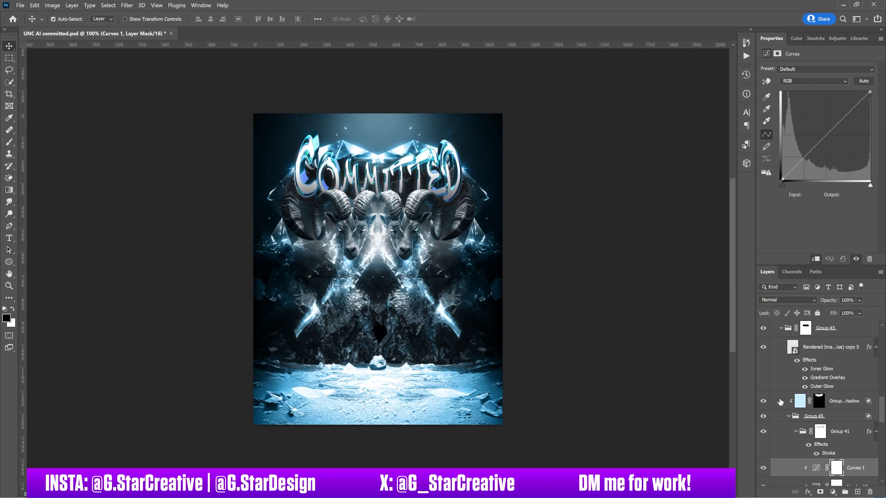
left_click(780, 403)
left_click(766, 403)
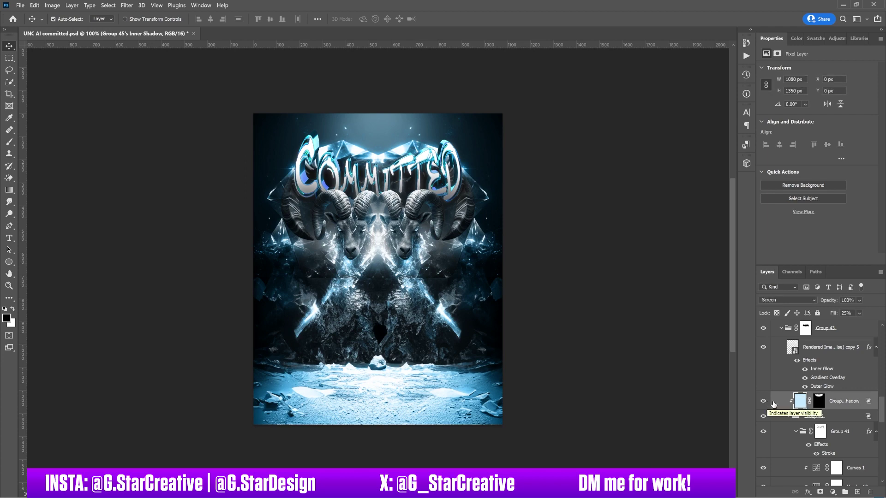
left_click(764, 402)
left_click(764, 403)
left_click(336, 123)
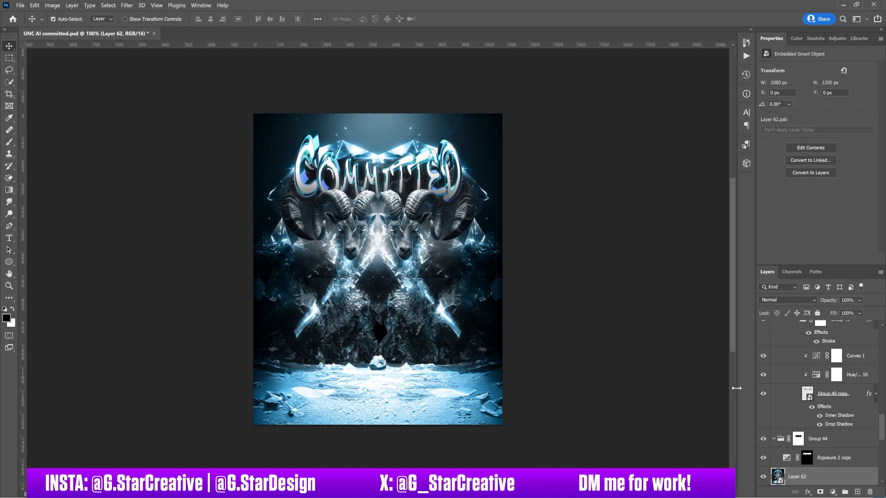
scroll(821, 373, "up", 5)
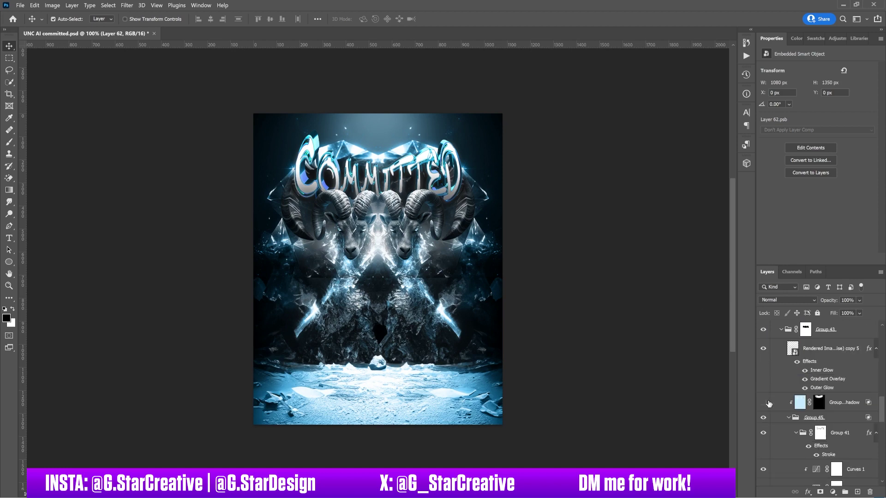
left_click(764, 403)
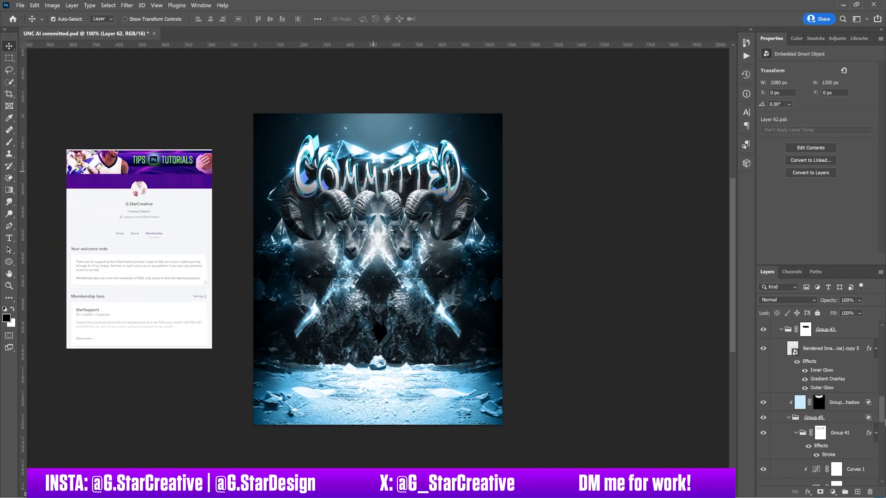
- Show the Exposure 2 adjustment clipped to Group 43, select it, and activate the Brush tool
scroll(845, 413, "up", 3)
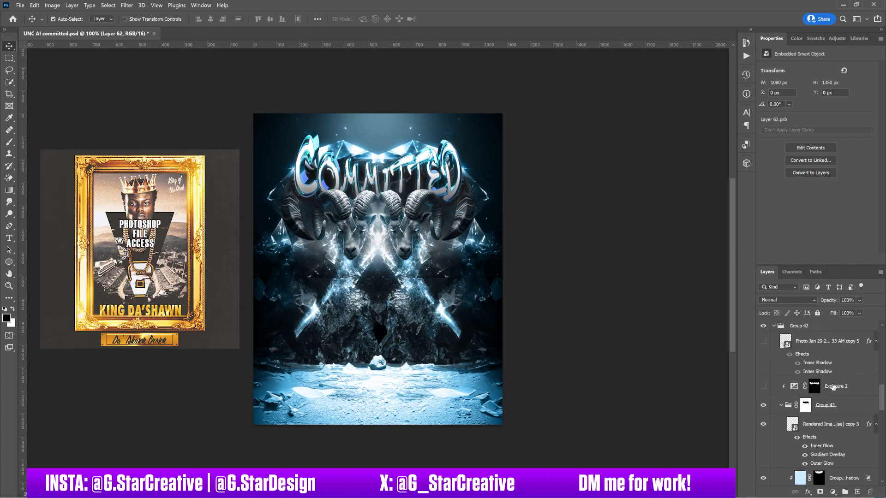
scroll(830, 404, "up", 1)
left_click(763, 425)
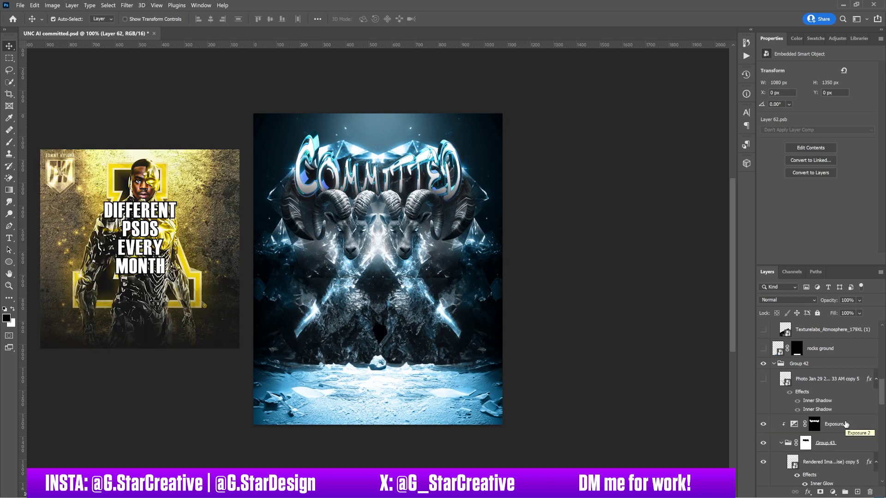
scroll(808, 433, "up", 1)
left_click(839, 442)
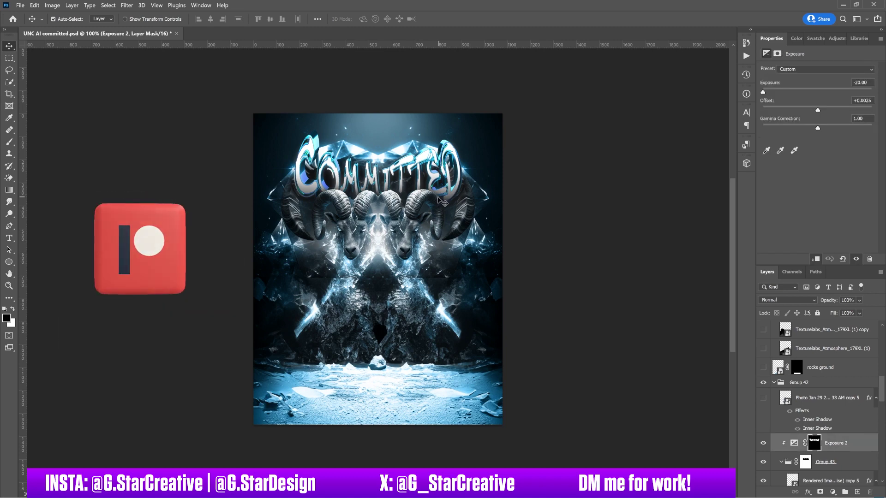
key("b")
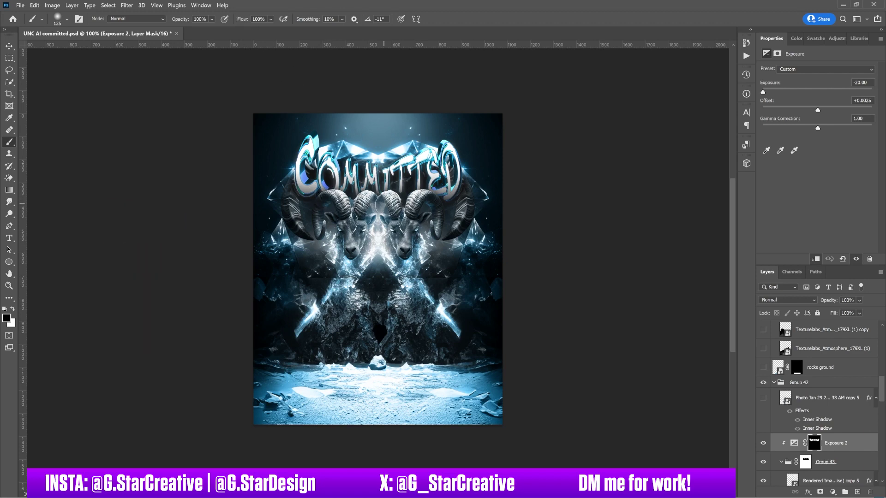
- Show the squatting player's photo layer in Group 42, preview it without its effects, and open its Layer Style settings
left_click(763, 398)
left_click(803, 401)
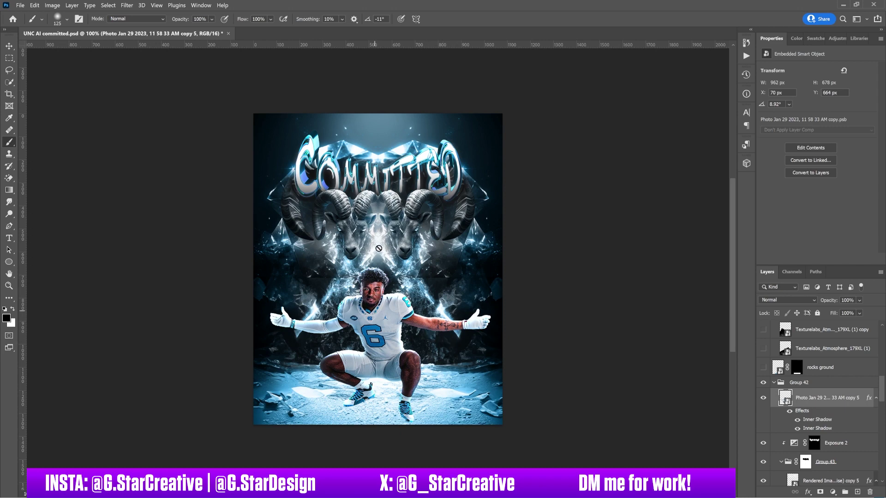
left_click(789, 411)
left_click(789, 411)
double_click(797, 416)
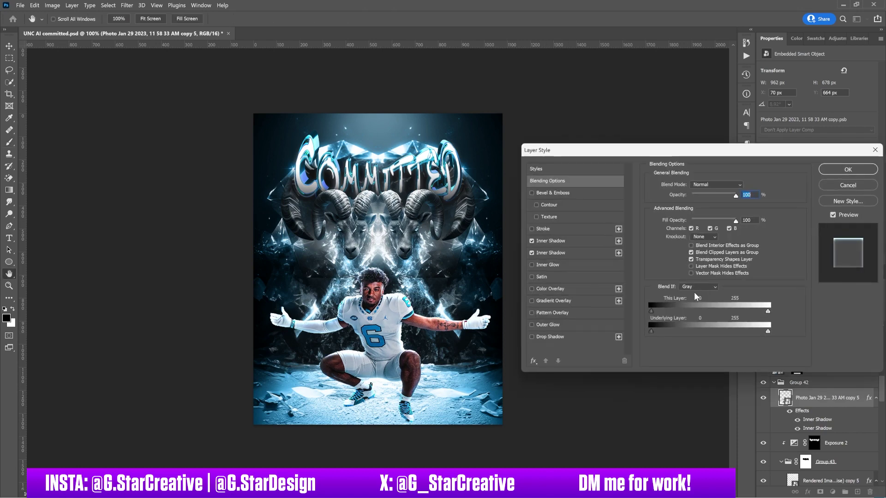
- View the settings of both Inner Shadows on the player photo and compare the Linear Burn one off and on
left_click(586, 240)
left_click(575, 252)
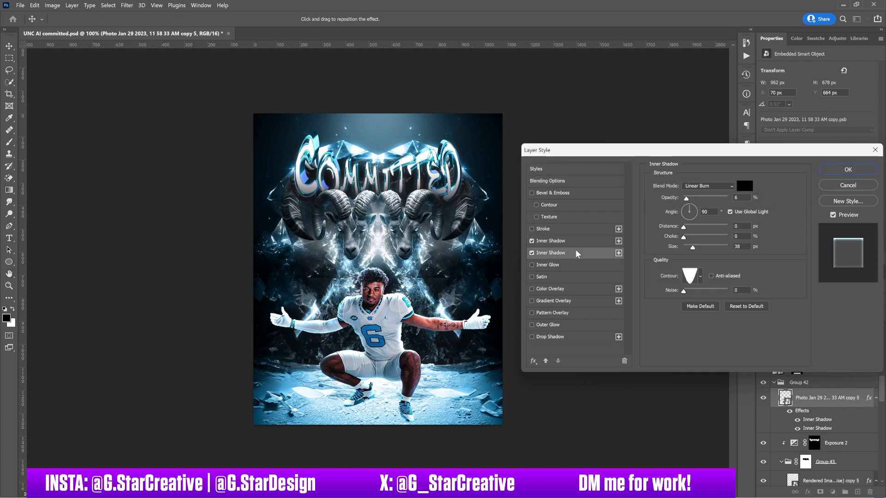
left_click(532, 252)
left_click(532, 252)
left_click(531, 252)
left_click(532, 253)
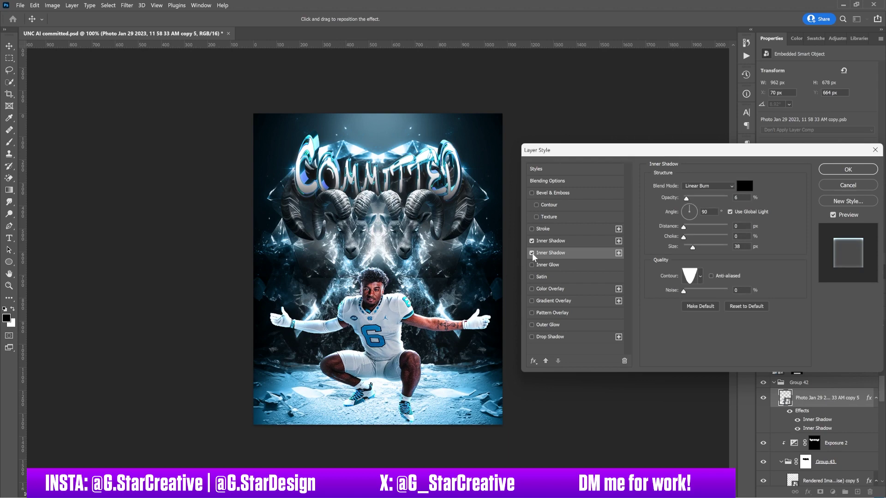
left_click(532, 253)
left_click(532, 253)
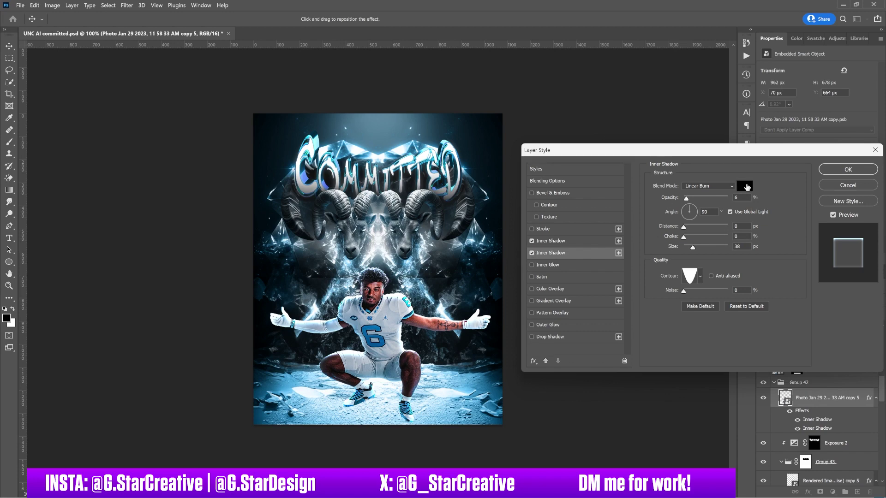
- Try the player's Linear Burn and Color Dodge Inner Shadows at 100% opacity, cancelling the Layer Style changes
left_click_drag(686, 198, 814, 190)
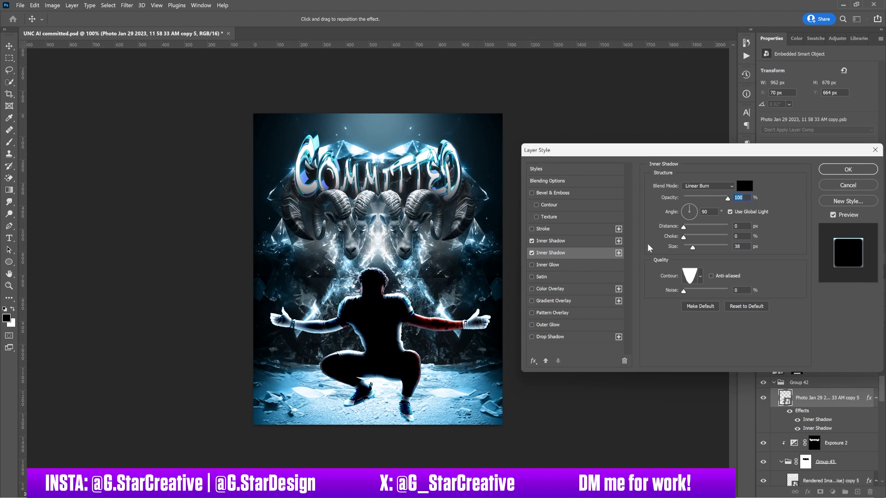
left_click(572, 240)
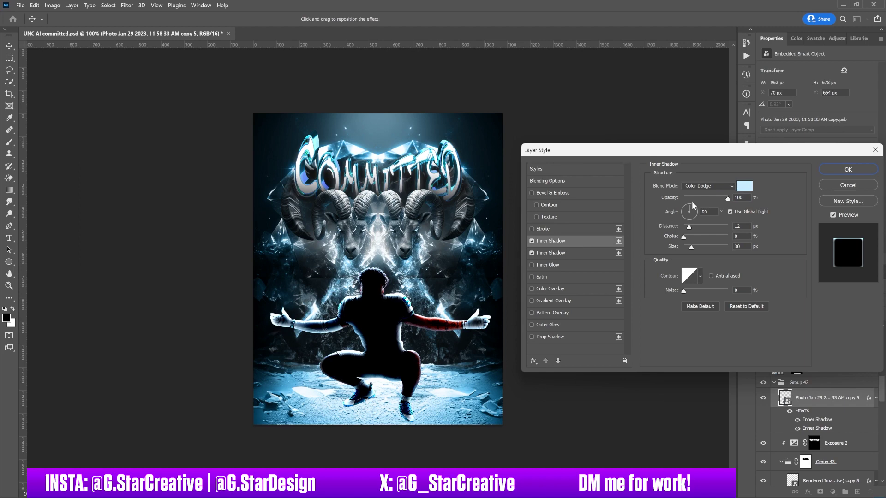
left_click_drag(690, 198, 821, 206)
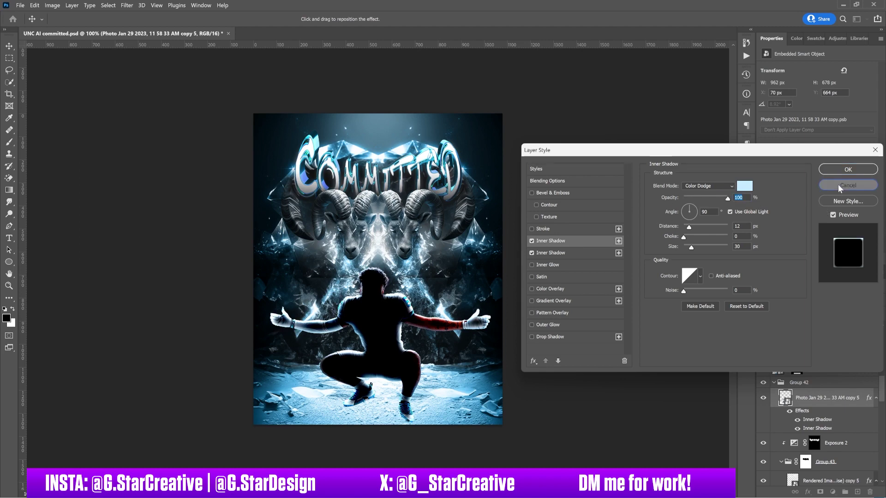
left_click(837, 184)
key("b")
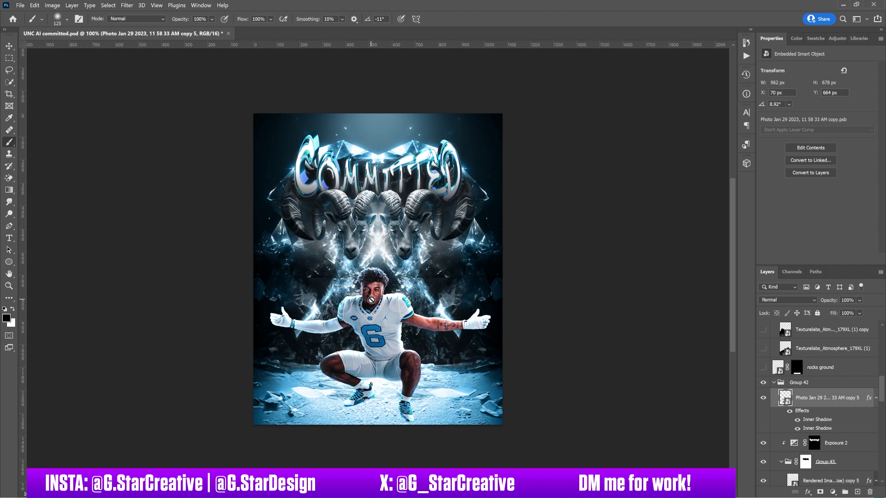
- Show the rocks ground layer, comparing the poster with it off and on and leaving it visible
scroll(814, 386, "up", 2)
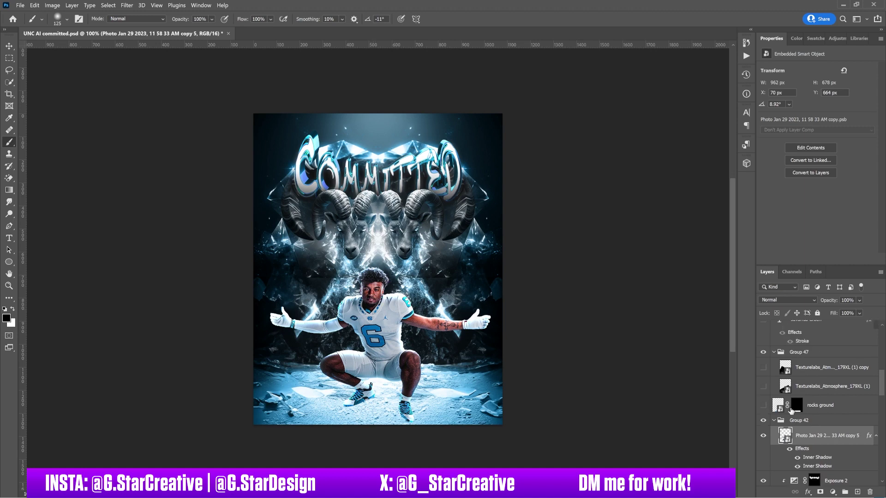
left_click(763, 405)
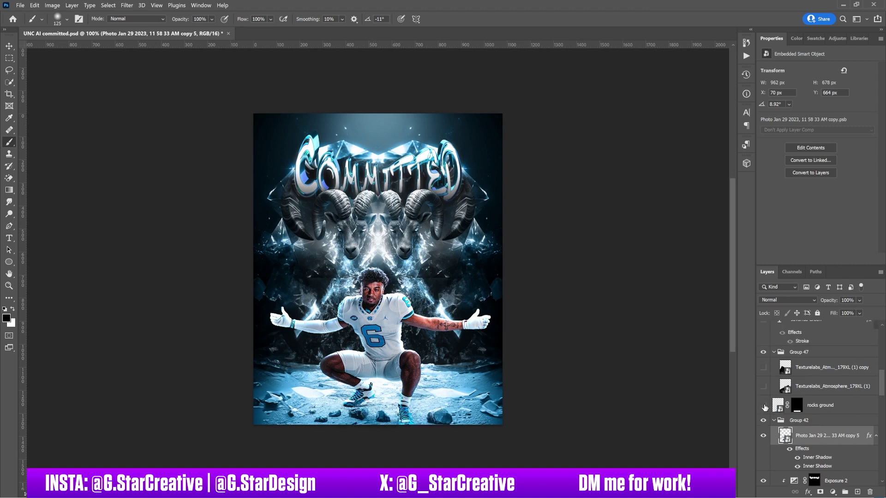
left_click(763, 406)
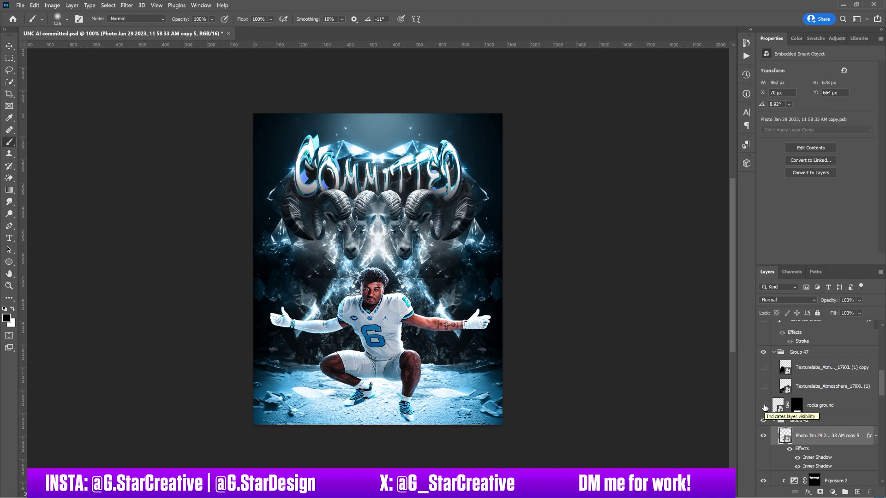
left_click(764, 406)
left_click(763, 406)
left_click(764, 405)
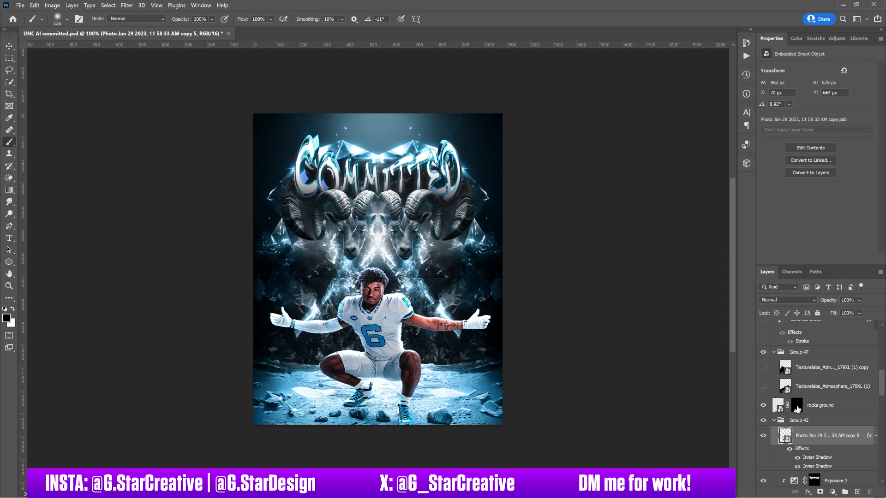
- Load the rocks ground layer mask as a selection, clear the selection, and select the rocks ground layer
left_click(797, 408, "ctrl")
key("ctrl+d")
left_click(815, 407)
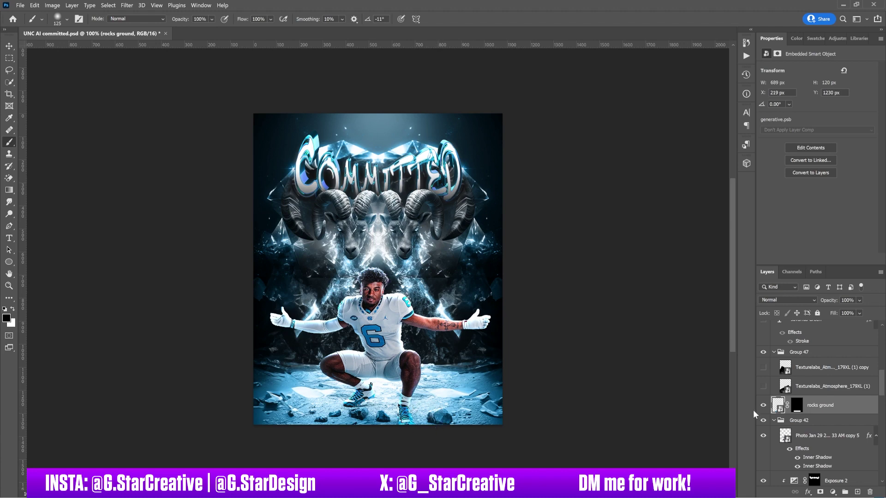
- Compare the foreground around the player's feet with the rocks ground layer repeatedly off and on, leaving it visible
left_click(763, 404)
left_click(763, 404)
left_click(763, 406)
left_click(764, 406)
left_click(763, 406)
left_click(764, 405)
left_click(763, 406)
left_click(764, 406)
left_click(764, 406)
left_click(763, 406)
left_click(764, 404)
left_click(764, 404)
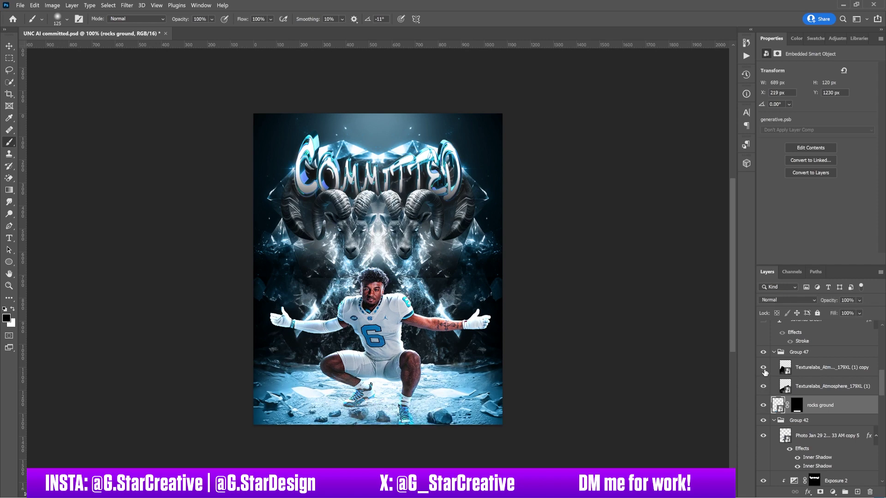
- Show the Texturelabs_Atmosphere_179XL (1) copy layer in Group 47 and select it
left_click(763, 368)
left_click(815, 369)
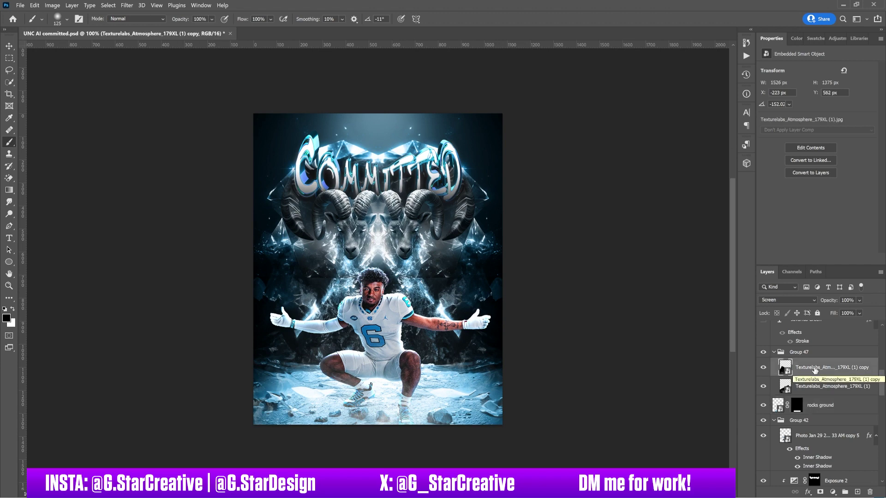
- Preview the text layer with the player's name, compare its Stroke effect off and on, and hide the layer again
scroll(814, 372, "up", 1)
scroll(803, 383, "up", 2)
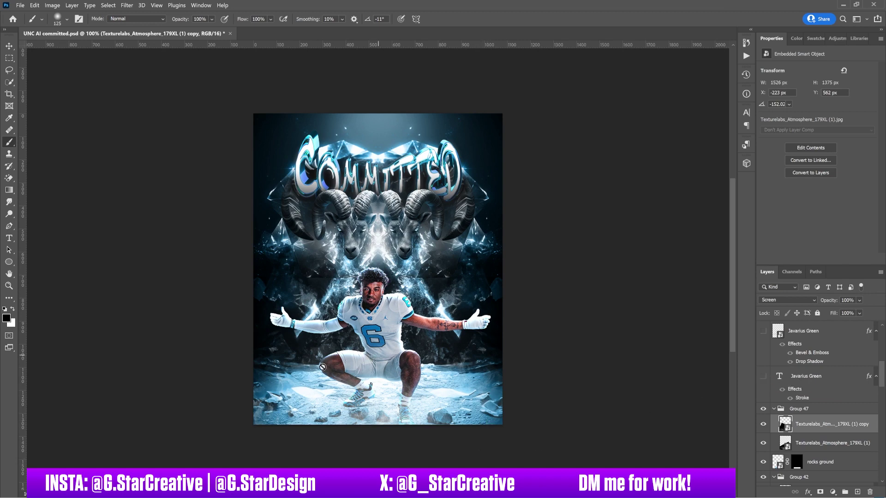
left_click(763, 376)
left_click(810, 378)
left_click(811, 379)
scroll(811, 380, "up", 1)
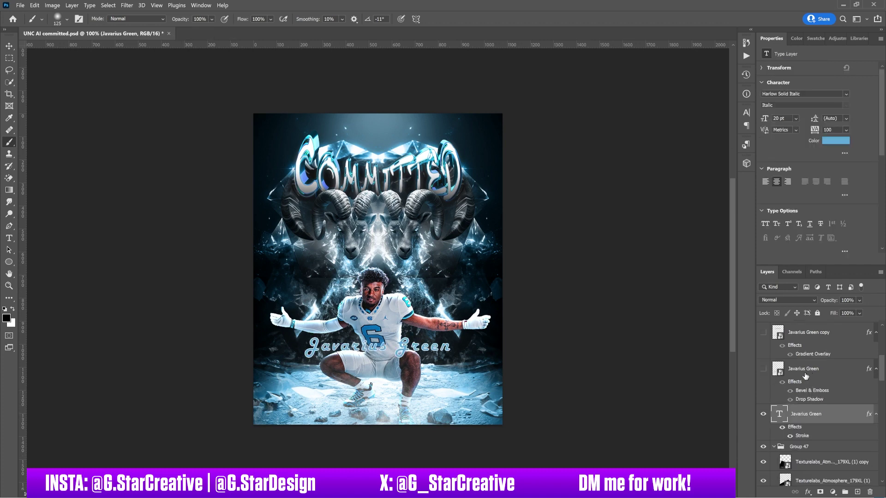
left_click(782, 428)
left_click(781, 428)
left_click(764, 415)
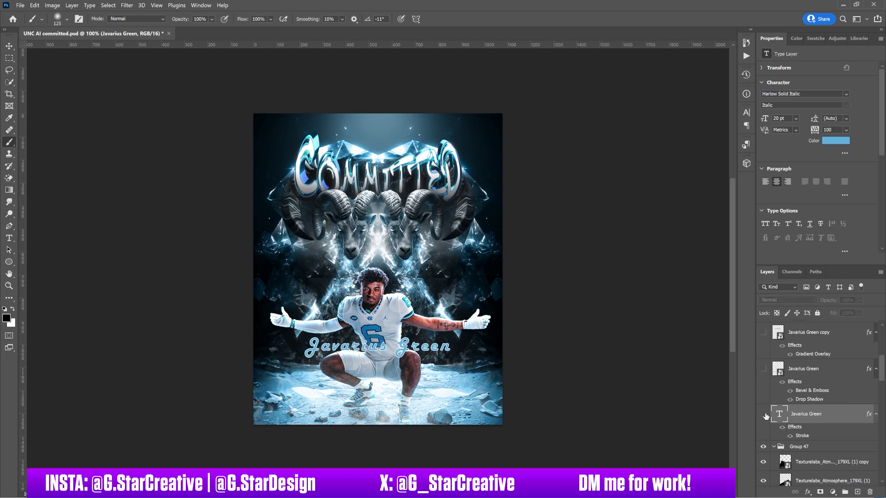
- Preview the larger smart object of the player's name with its Bevel & Emboss and Drop Shadow off and on, leaving it hidden
left_click(762, 368)
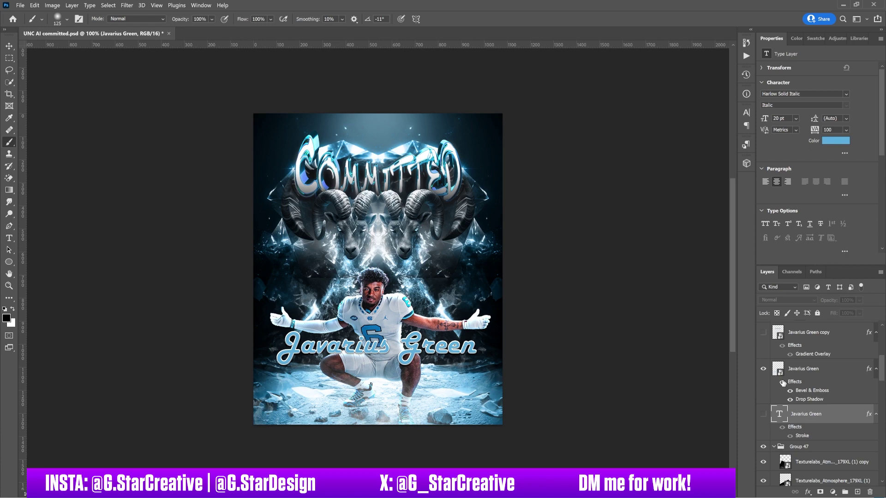
left_click(783, 383)
left_click(782, 382)
left_click(764, 370)
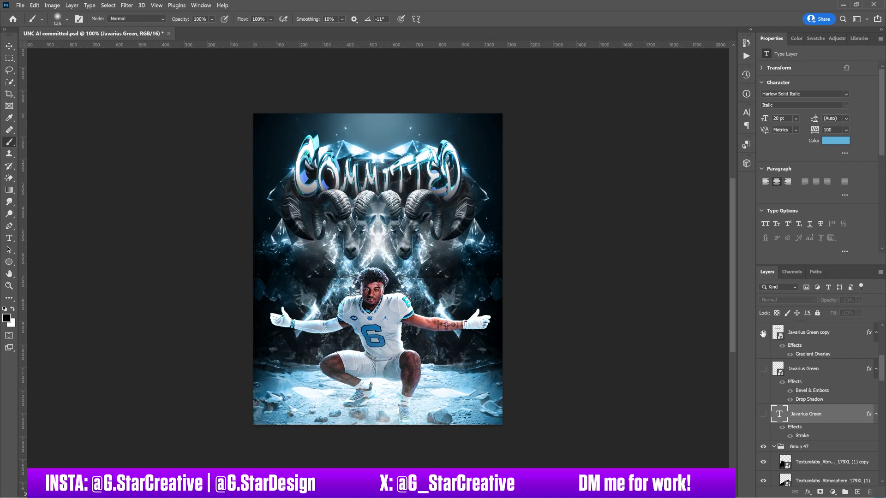
- Show the player's name copy with the Gradient Overlay, the Color Fill 6 layer, and the Hue/Saturation 11 adjustment
left_click(762, 333)
scroll(798, 352, "up", 1)
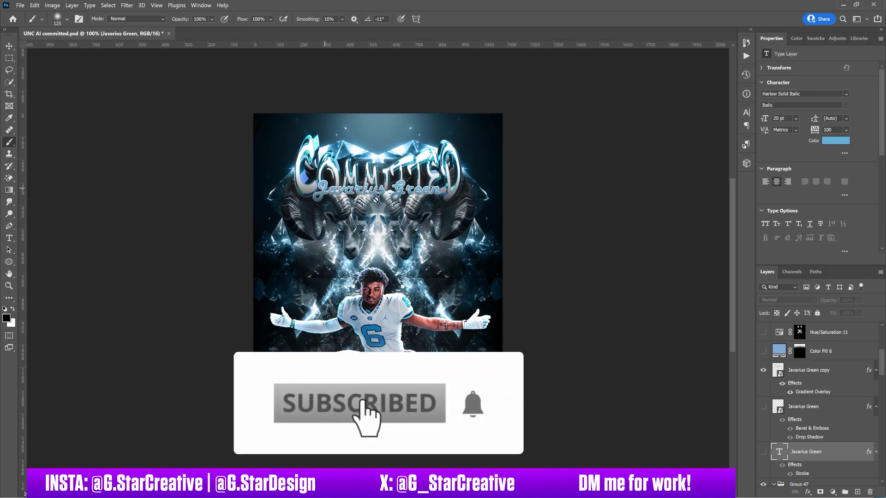
scroll(807, 387, "up", 3)
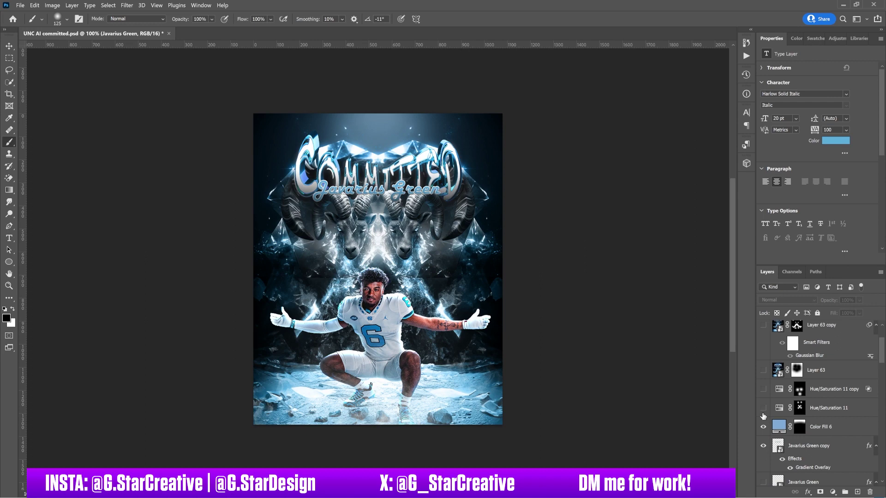
left_click(763, 409)
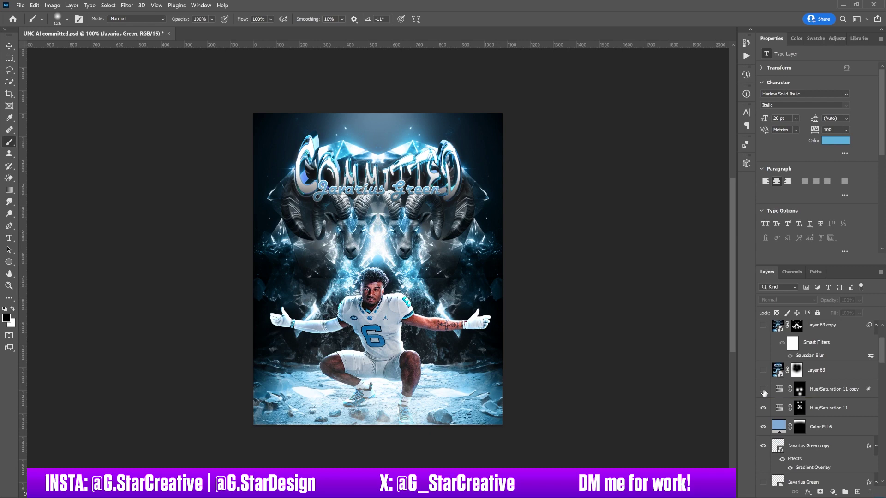
- Preview the Hue/Saturation 11 copy adjustment and Layer 63 on the poster, and hide both again
left_click(763, 390)
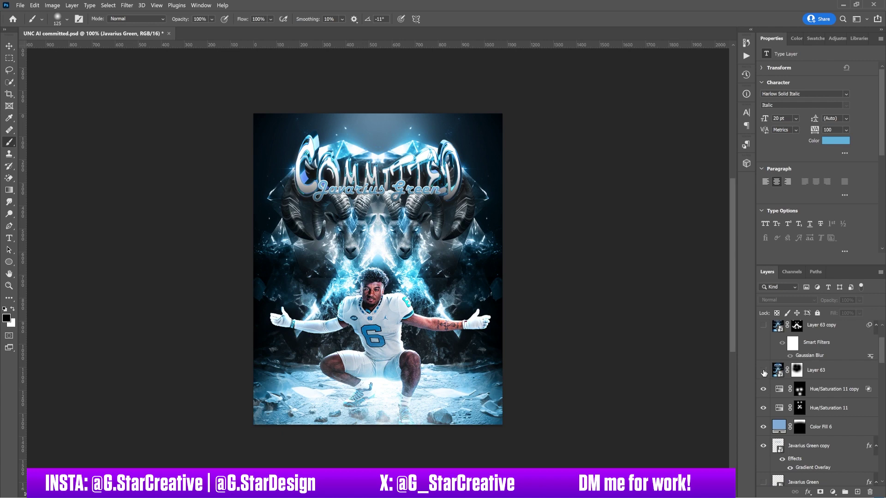
left_click(763, 372)
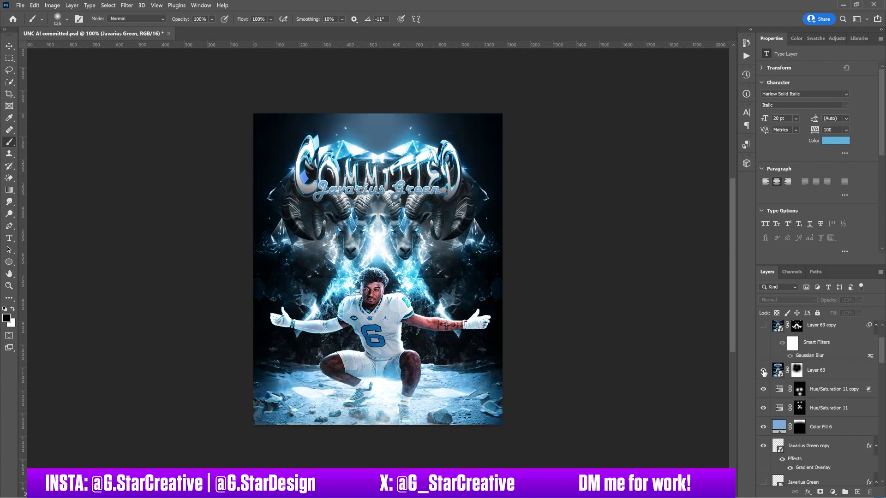
left_click(763, 390)
left_click(763, 389)
left_click(763, 371)
left_click(763, 390)
- Select the Hue/Saturation 11 adjustment and compare the glow with it off and on, leaving it visible
left_click(821, 409)
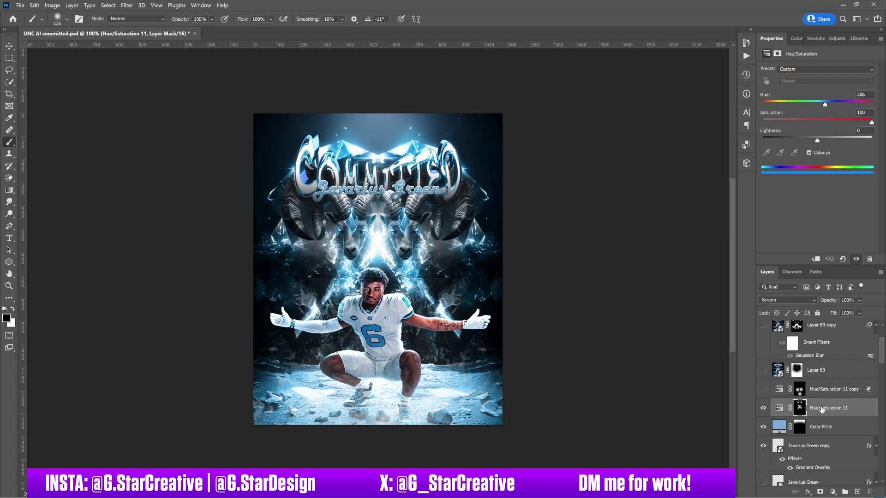
left_click(762, 409)
left_click(761, 411)
left_click(762, 411)
left_click(762, 411)
- Show and select the Hue/Saturation 11 copy adjustment, comparing the poster with it off and on
left_click(764, 391)
left_click(813, 396)
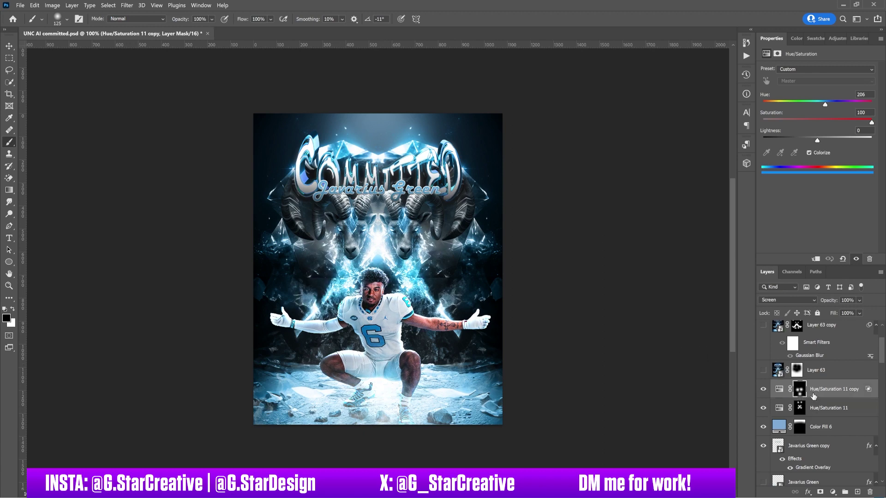
left_click(764, 391)
left_click(764, 390)
left_click(763, 391)
- Show and select Layer 63, comparing the poster with it off and on and leaving it visible
left_click(763, 370)
left_click(839, 372)
scroll(839, 374, "up", 3)
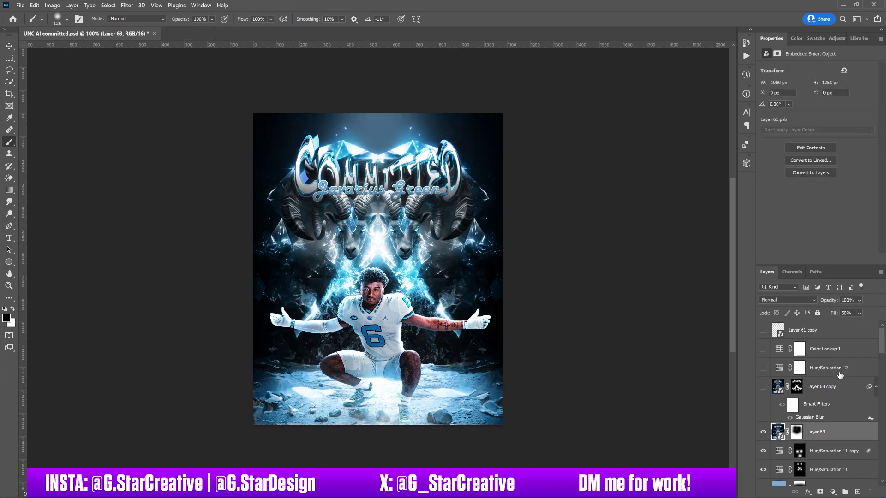
left_click(763, 432)
left_click(763, 432)
- Show the Gaussian-blurred Layer 63 copy and select its layer mask
left_click(814, 388)
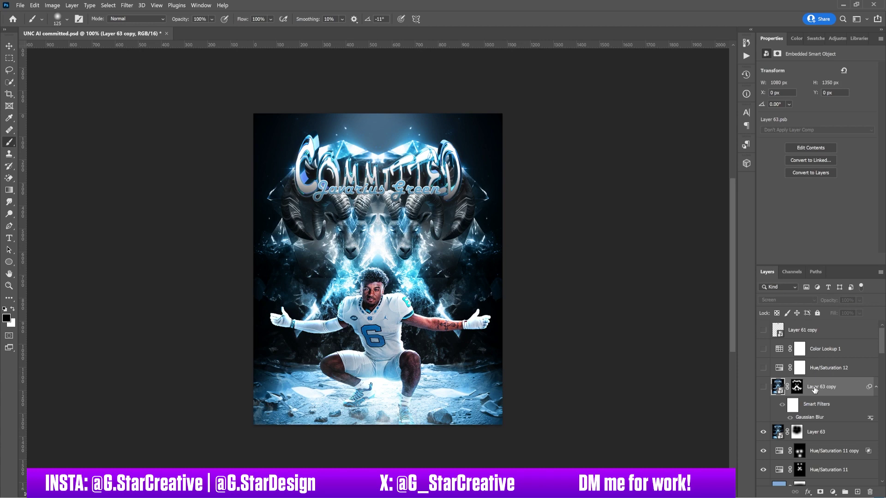
left_click(763, 387)
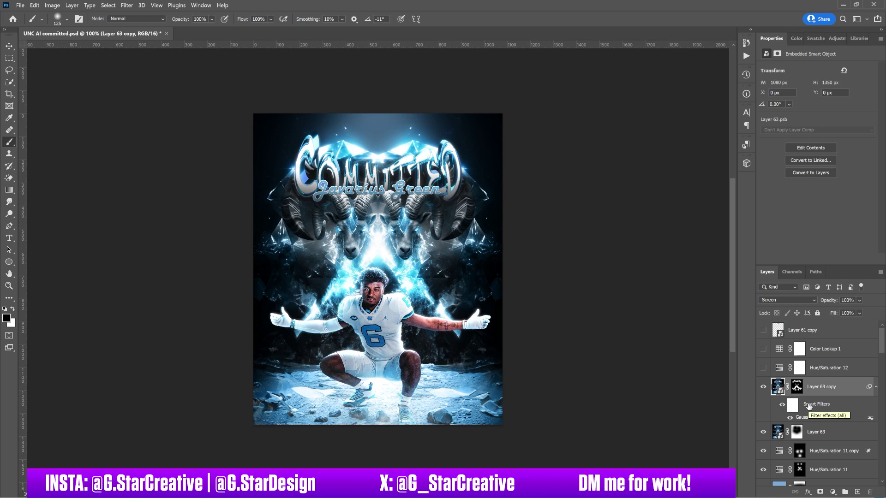
left_click(797, 389)
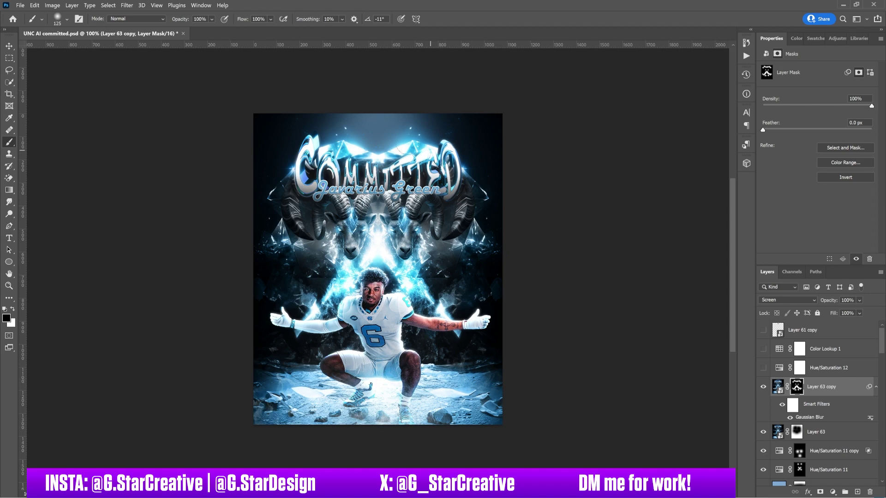
- Show the Hue/Saturation 12 and Color Lookup 1 adjustments, selecting each to view its settings
left_click(763, 368)
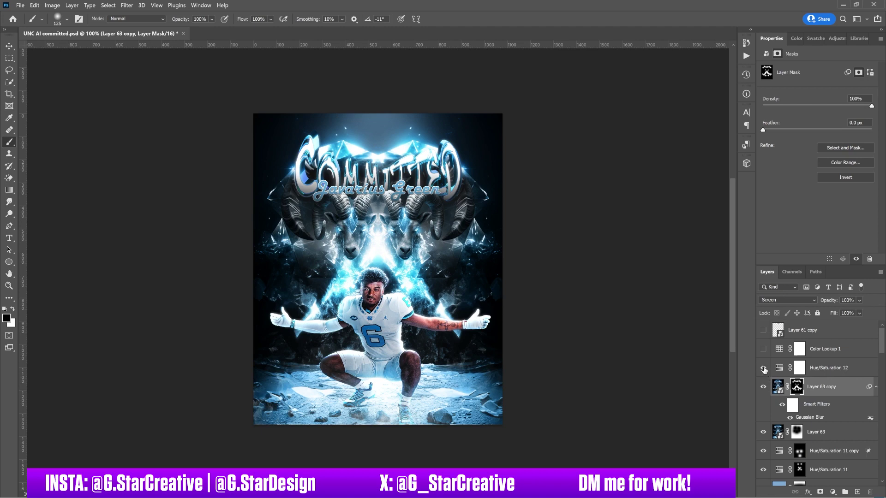
left_click(834, 367)
left_click(763, 349)
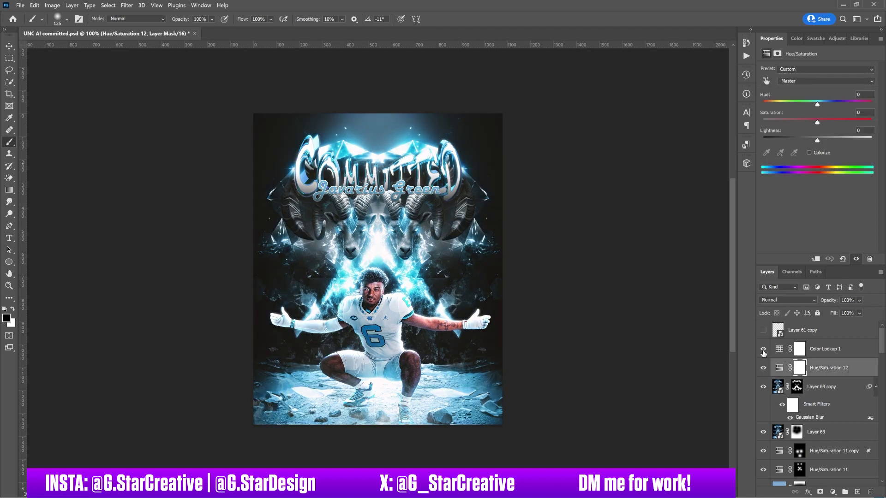
left_click(839, 354)
- Compare the poster's color grading with the Color Lookup 1 adjustment off and on, leaving it visible
left_click(764, 349)
left_click(764, 349)
left_click(764, 349)
left_click(763, 350)
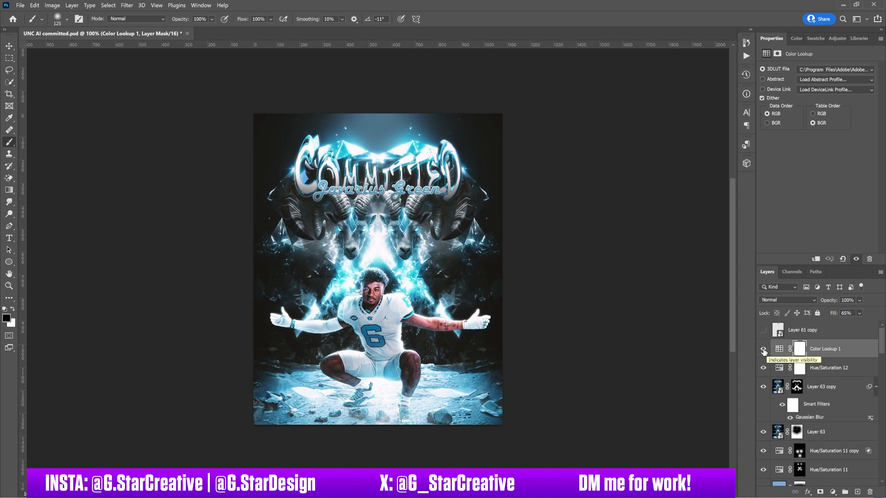
left_click(763, 350)
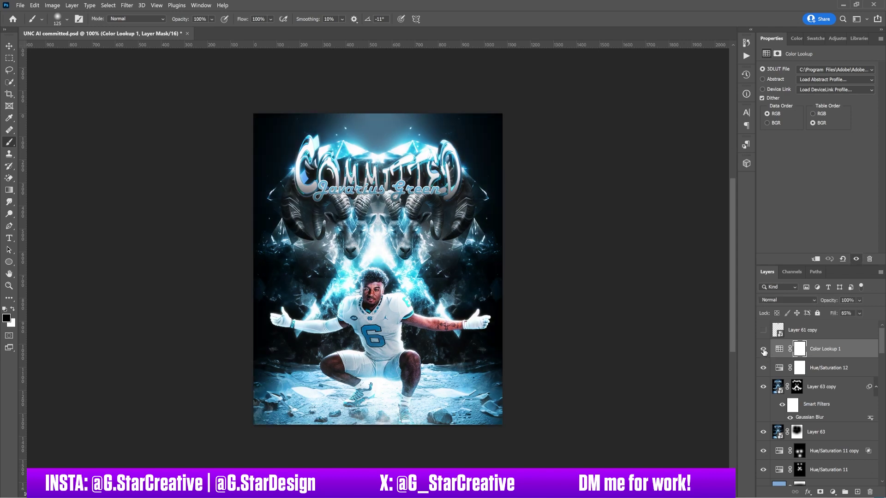
left_click(763, 350)
- Show and select the Layer 61 copy logo above the COMMITTED text
left_click(763, 330)
left_click(835, 333)
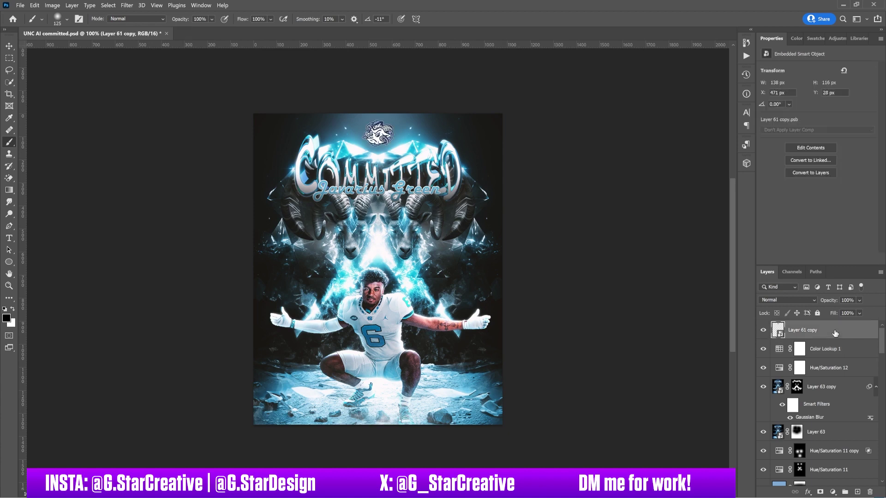